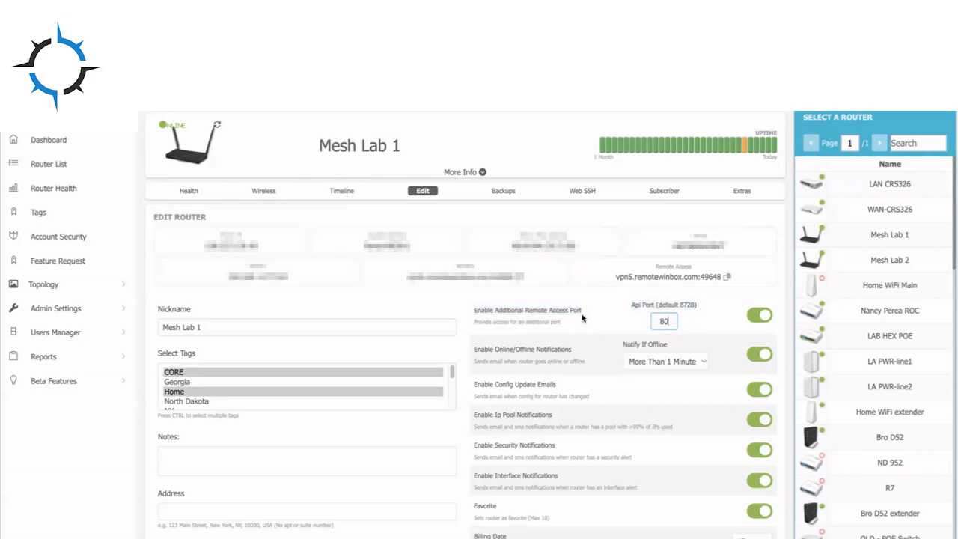
- Save the router's edit settings with the additional remote access API port of 80
{"action": "left_click", "coordinate": [582, 317]}
{"action": "scroll", "coordinate": [583, 311], "scroll_direction": "down", "scroll_amount": 4}
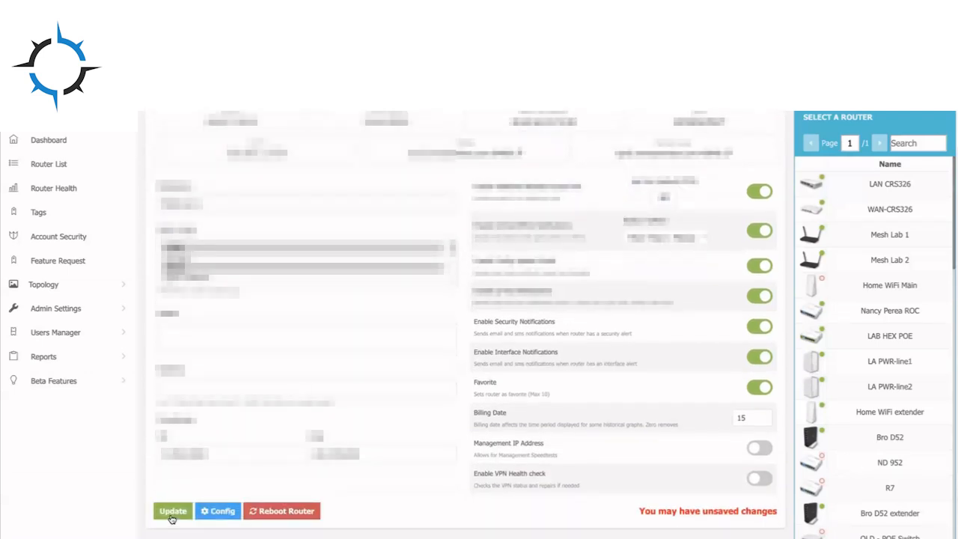
{"action": "left_click", "coordinate": [173, 512]}
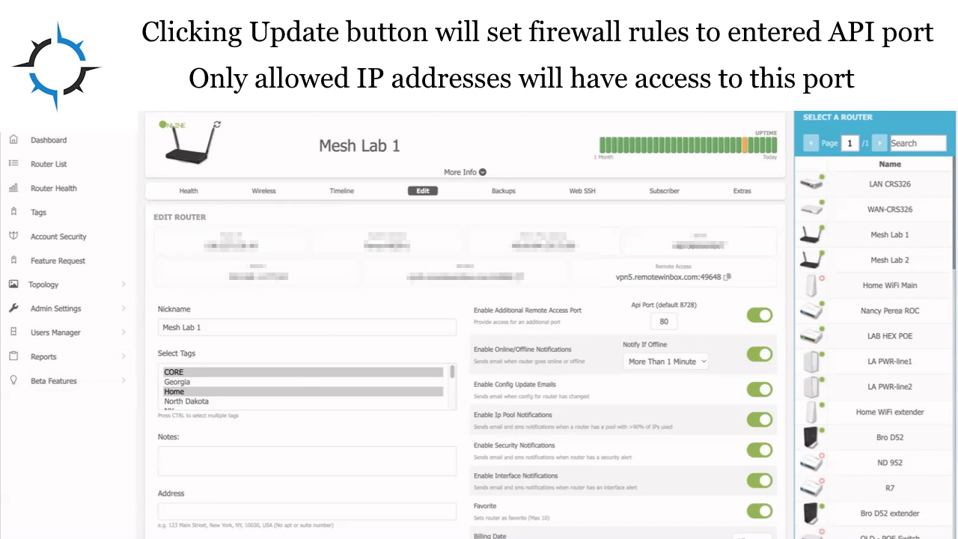
- Copy the router's remote access address and open it in a new browser window
{"action": "left_click_drag", "start_coordinate": [654, 267], "coordinate": [736, 282]}
{"action": "left_click", "coordinate": [729, 278]}
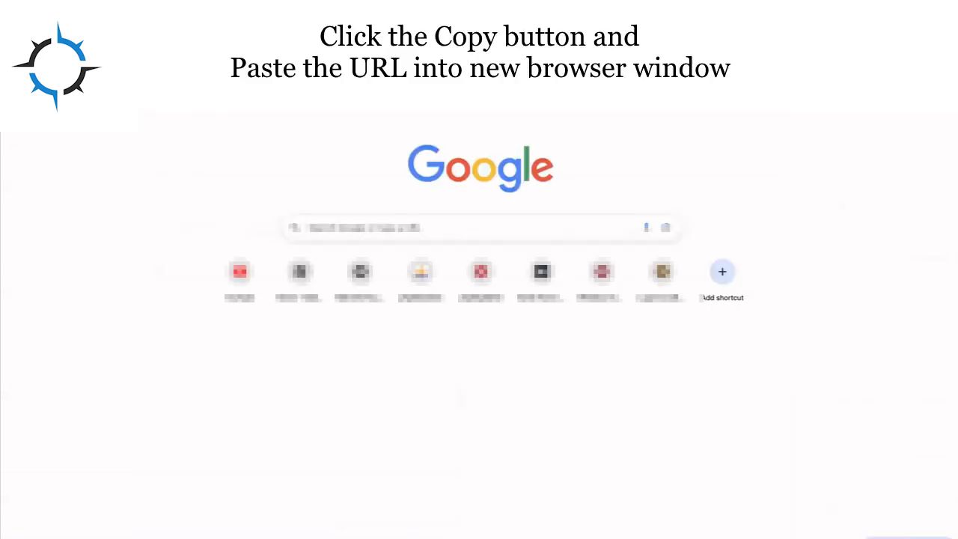
{"action": "right_click", "coordinate": [182, 45]}
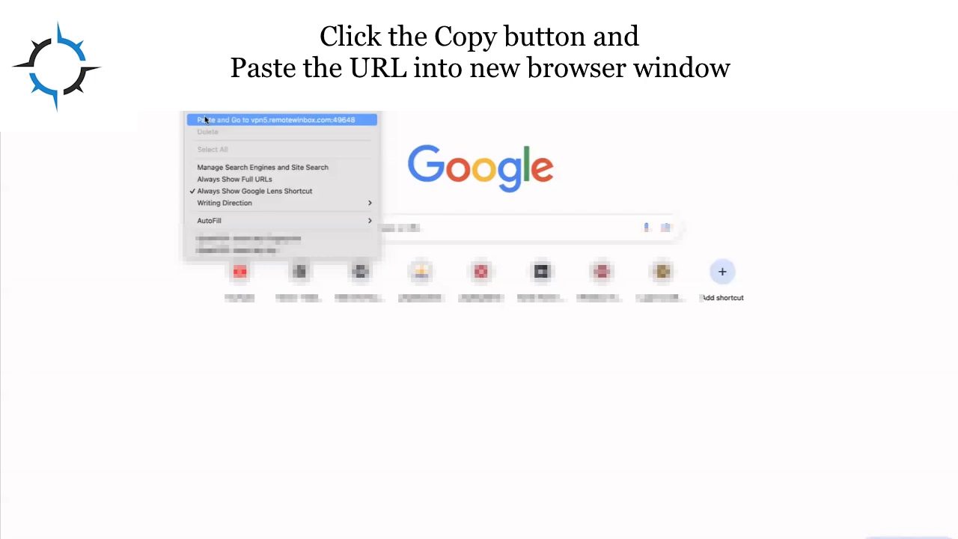
{"action": "left_click", "coordinate": [204, 116]}
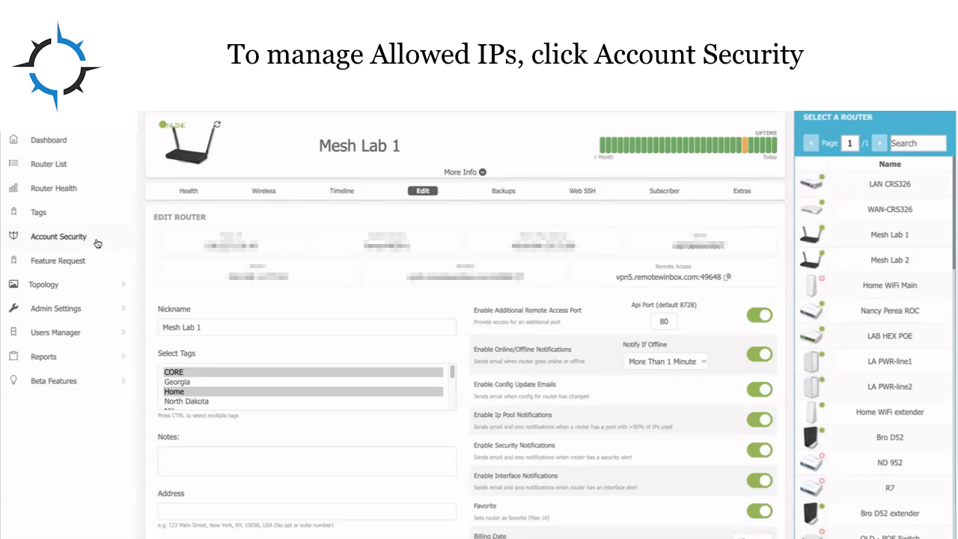
- Open the Mesh Lab 1 router's edit page by way of Router Health
{"action": "left_click", "coordinate": [73, 240]}
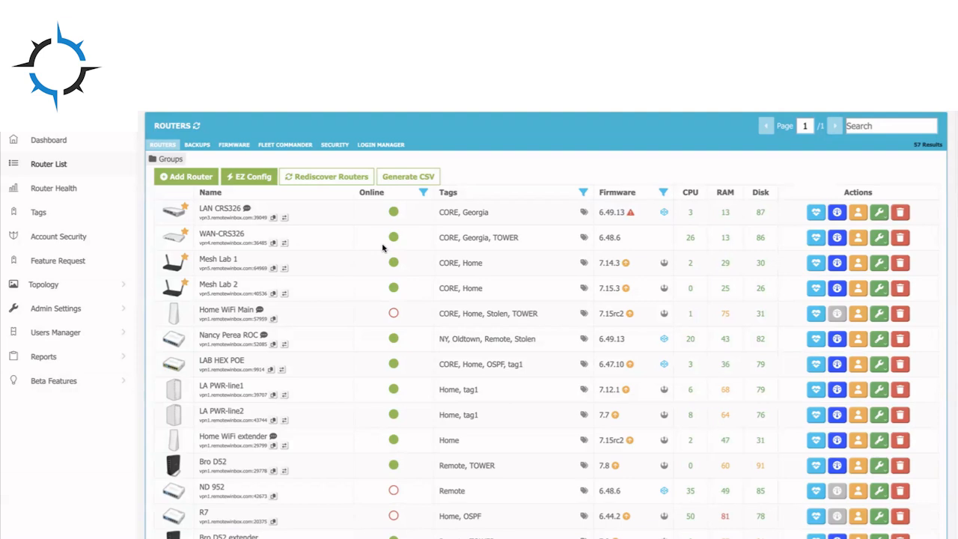
{"action": "left_click", "coordinate": [79, 187]}
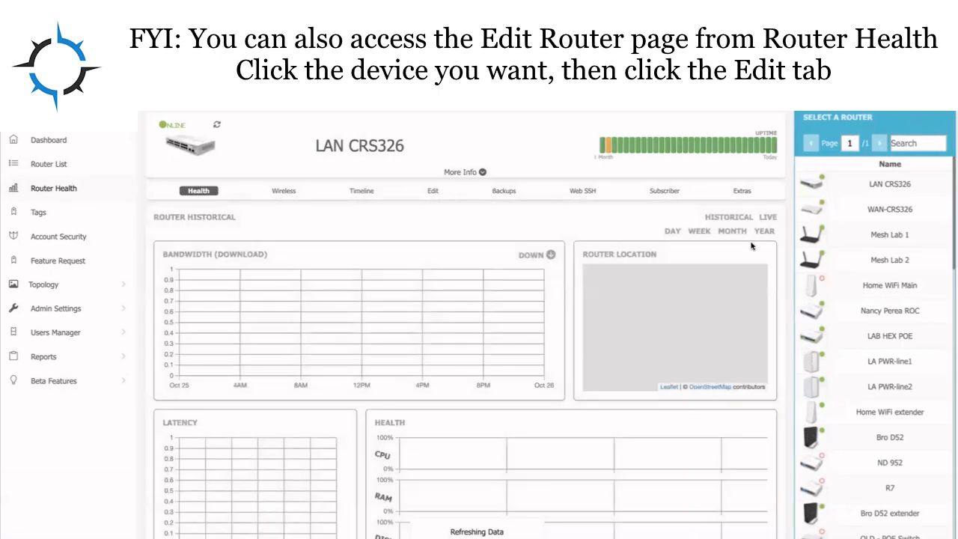
{"action": "left_click", "coordinate": [869, 236]}
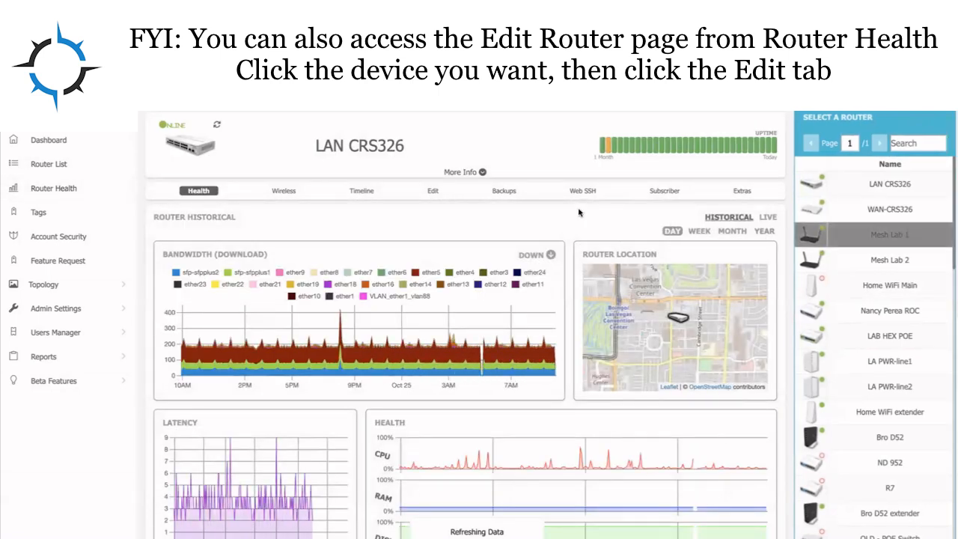
{"action": "left_click", "coordinate": [432, 191]}
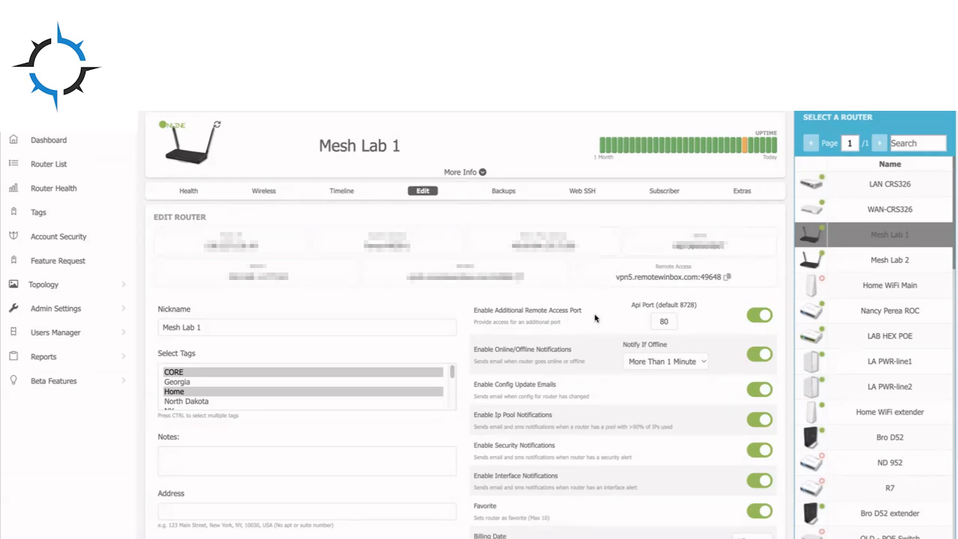
- Set the additional remote access API port to 9090 and update the router
{"action": "double_click", "coordinate": [670, 323]}
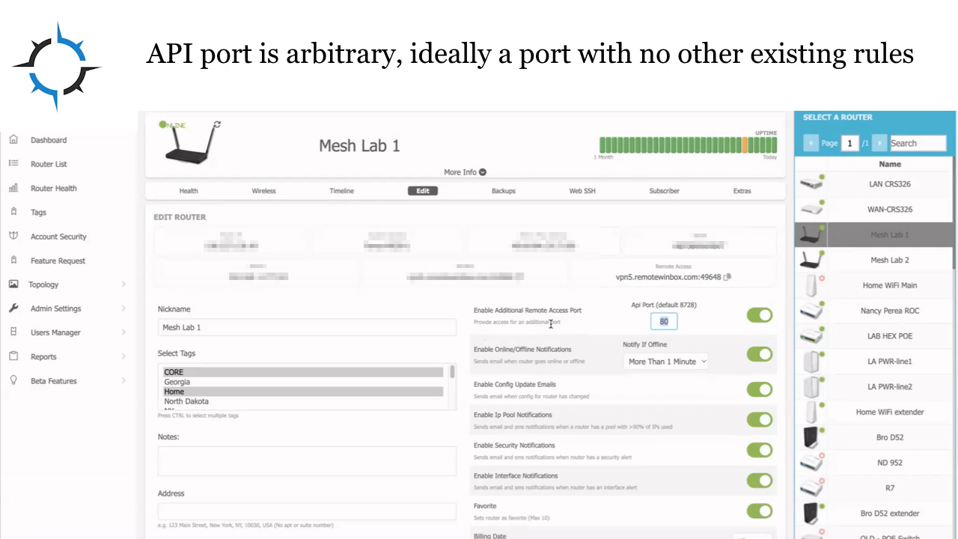
{"action": "type", "text": "9090"}
{"action": "scroll", "coordinate": [570, 342], "scroll_direction": "down", "scroll_amount": 1}
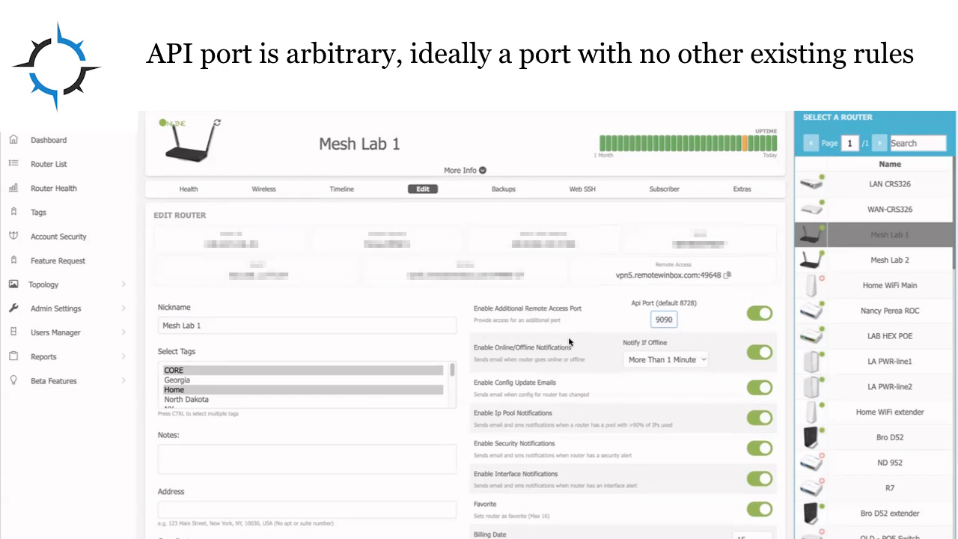
{"action": "scroll", "coordinate": [569, 342], "scroll_direction": "down", "scroll_amount": 2}
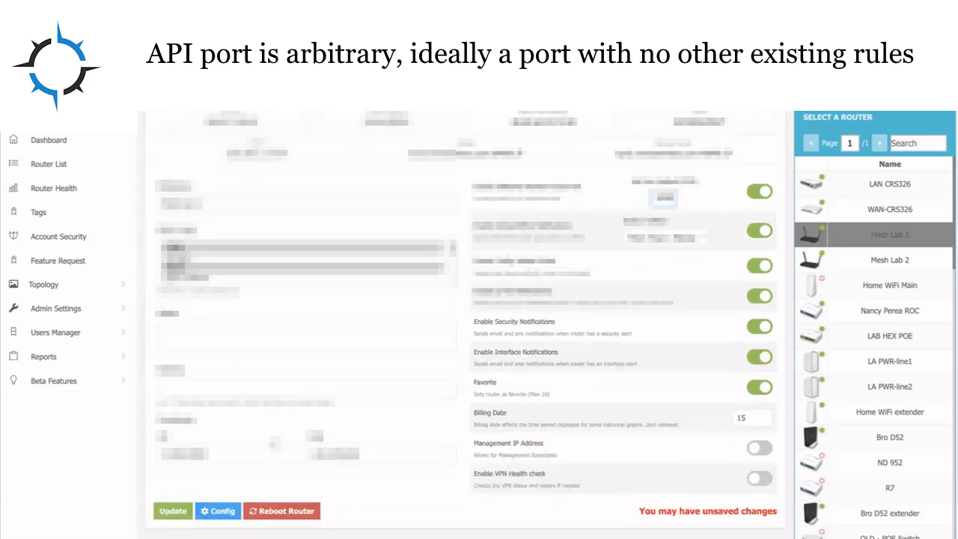
{"action": "left_click", "coordinate": [172, 512]}
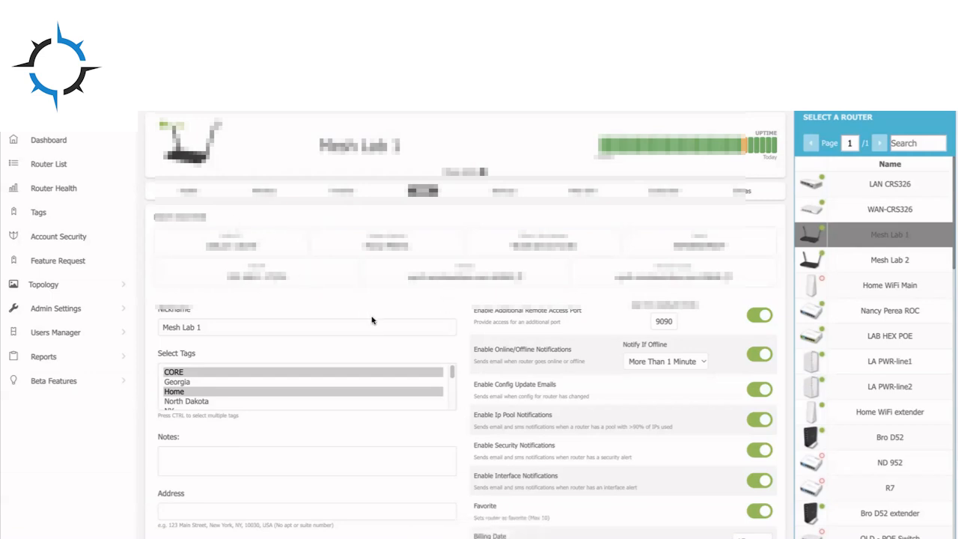
- Open the Port Forward section under Extras and start adding a new port forward rule
{"action": "left_click", "coordinate": [743, 193]}
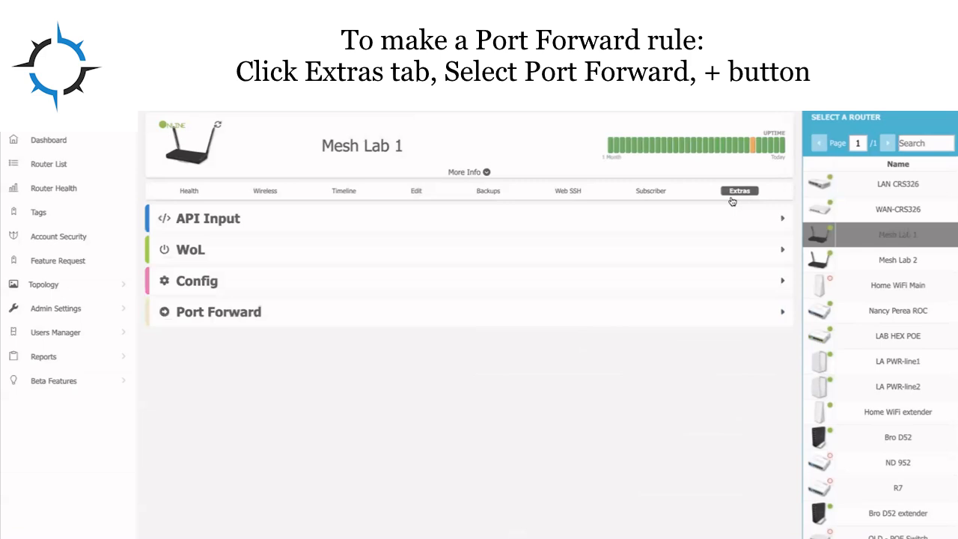
{"action": "left_click", "coordinate": [320, 312]}
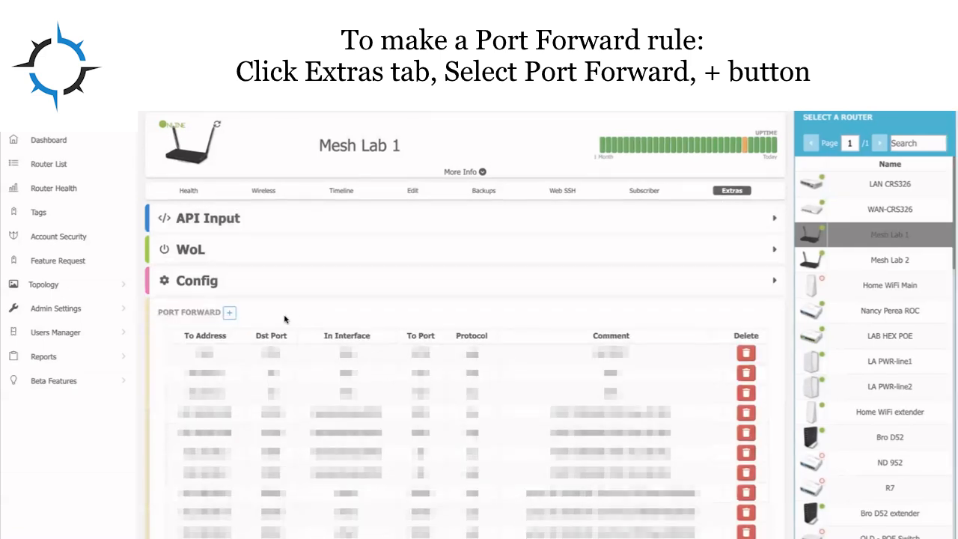
{"action": "scroll", "coordinate": [292, 315], "scroll_direction": "down", "scroll_amount": 1}
{"action": "scroll", "coordinate": [285, 320], "scroll_direction": "down", "scroll_amount": 1}
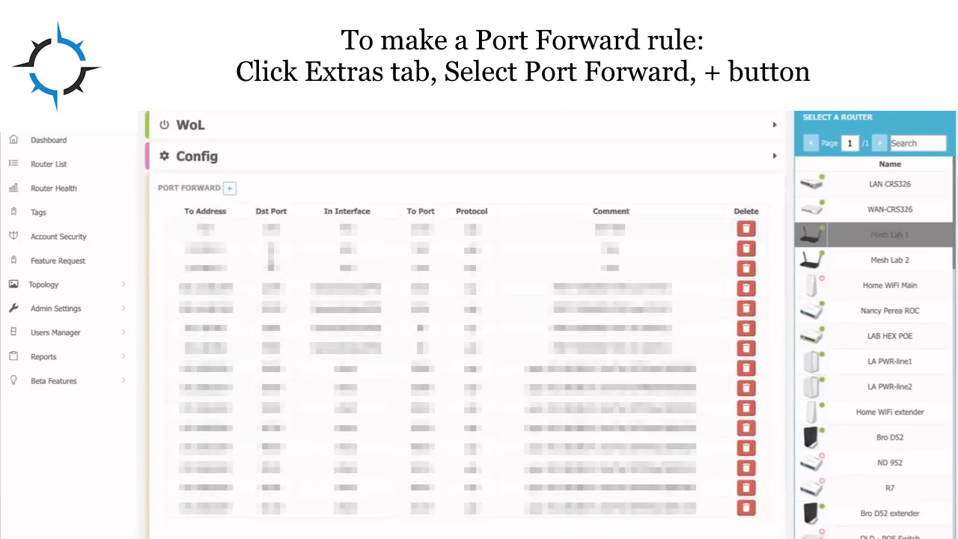
{"action": "left_click", "coordinate": [232, 190]}
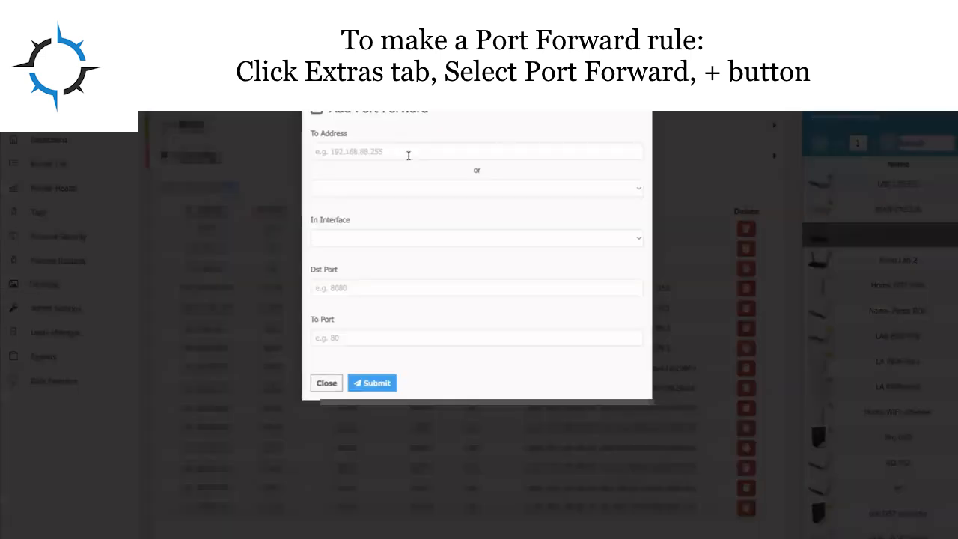
- Enter 192.128.1.254 as the port forward's destination address
{"action": "left_click", "coordinate": [413, 190]}
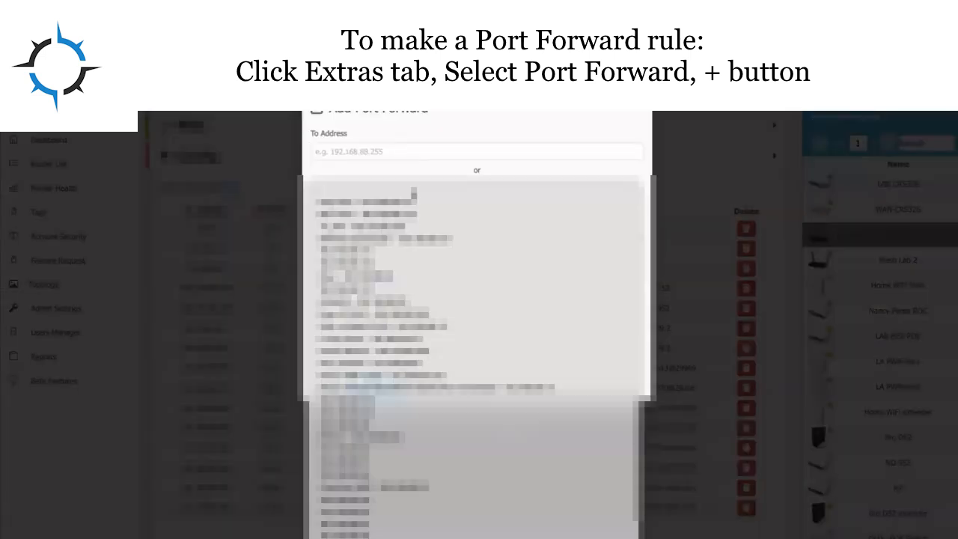
{"action": "left_click", "coordinate": [424, 154]}
{"action": "left_click", "coordinate": [426, 152]}
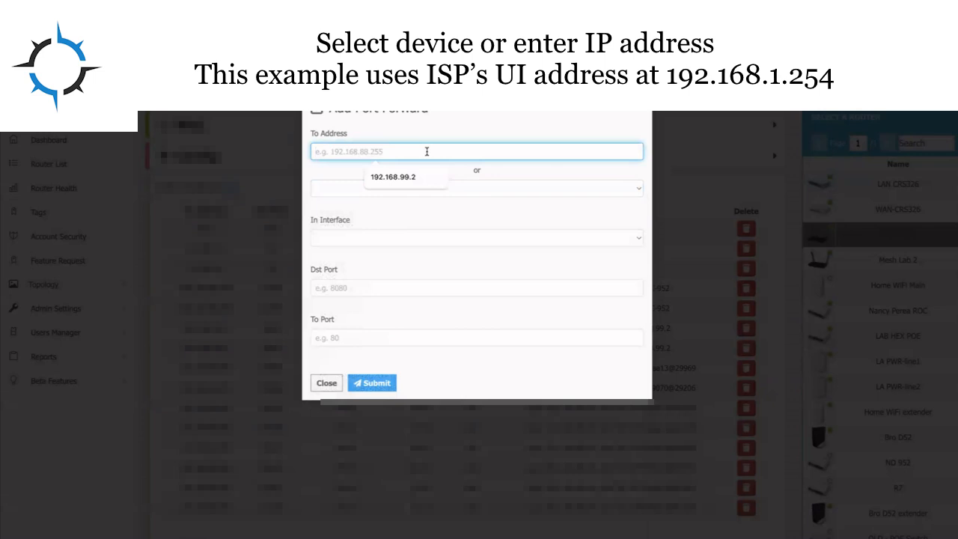
{"action": "type", "text": "192.128"}
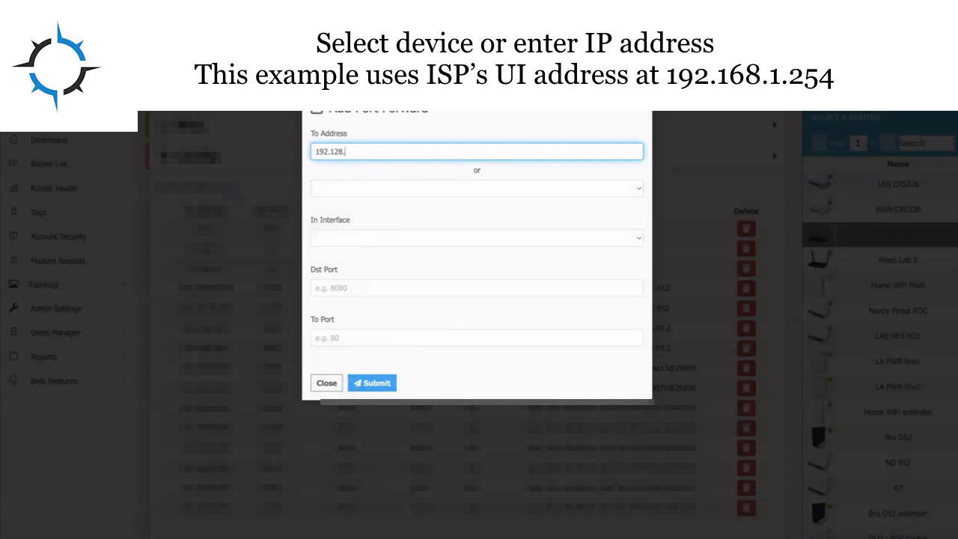
{"action": "type", "text": ".1.254"}
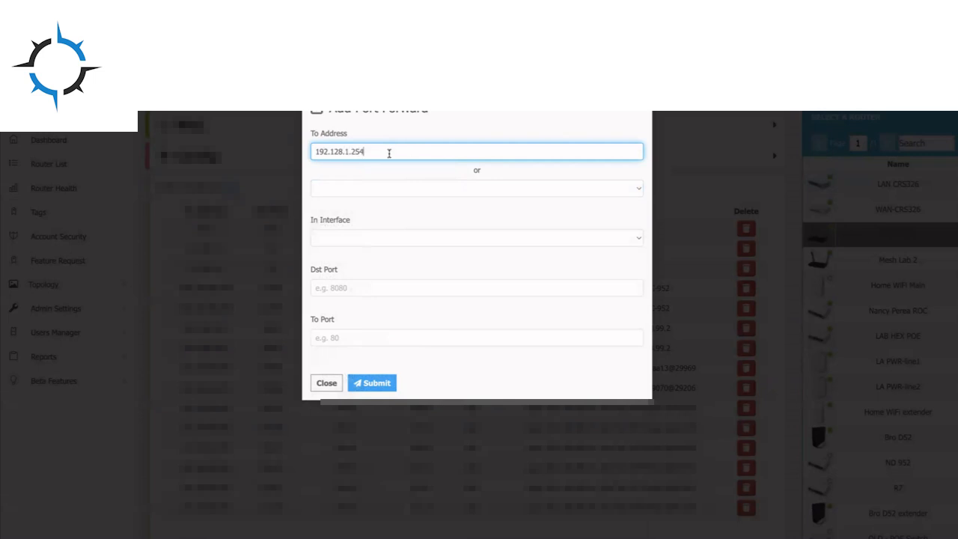
- Set the in interface to RemoteWinboxVPN5, the Dst Port to 9090 and the To Port to 443
{"action": "left_click", "coordinate": [417, 239]}
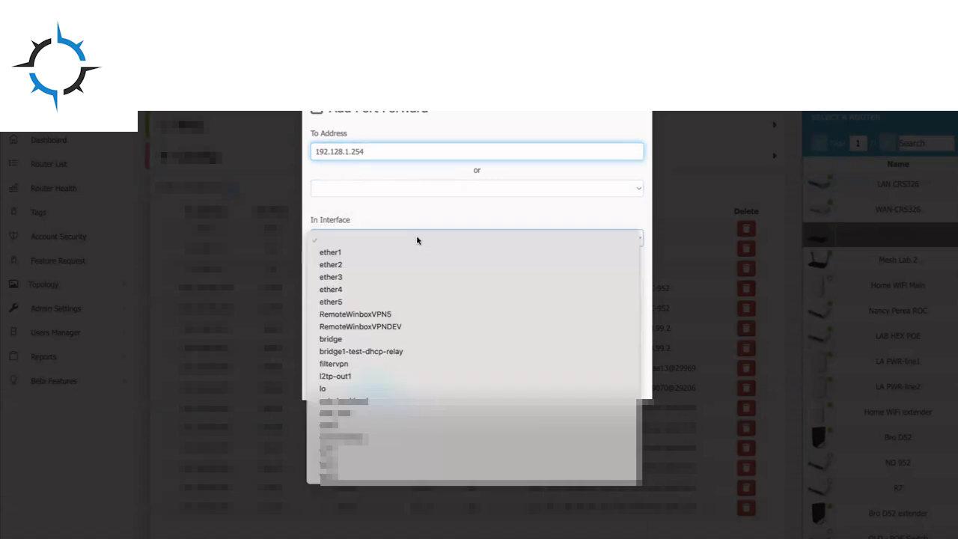
{"action": "left_click", "coordinate": [429, 314]}
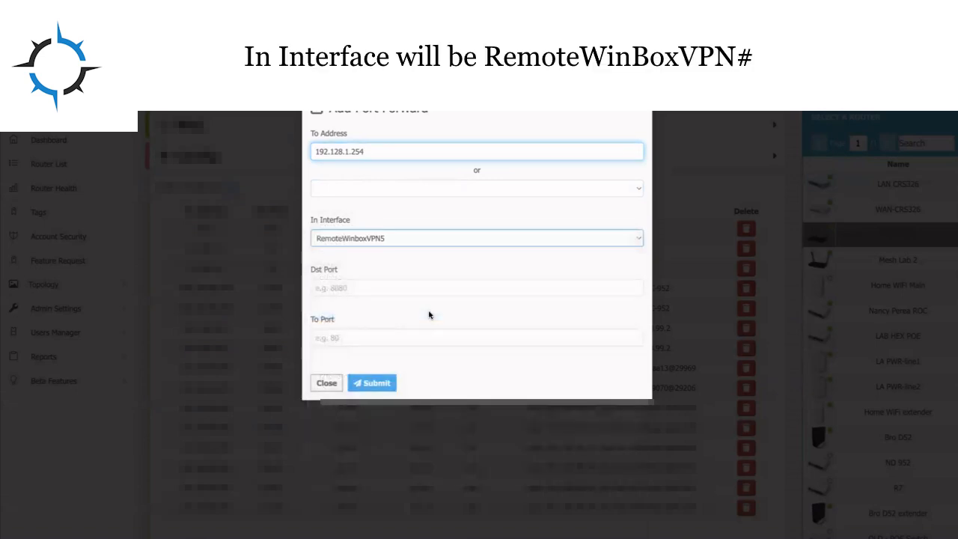
{"action": "left_click", "coordinate": [380, 286]}
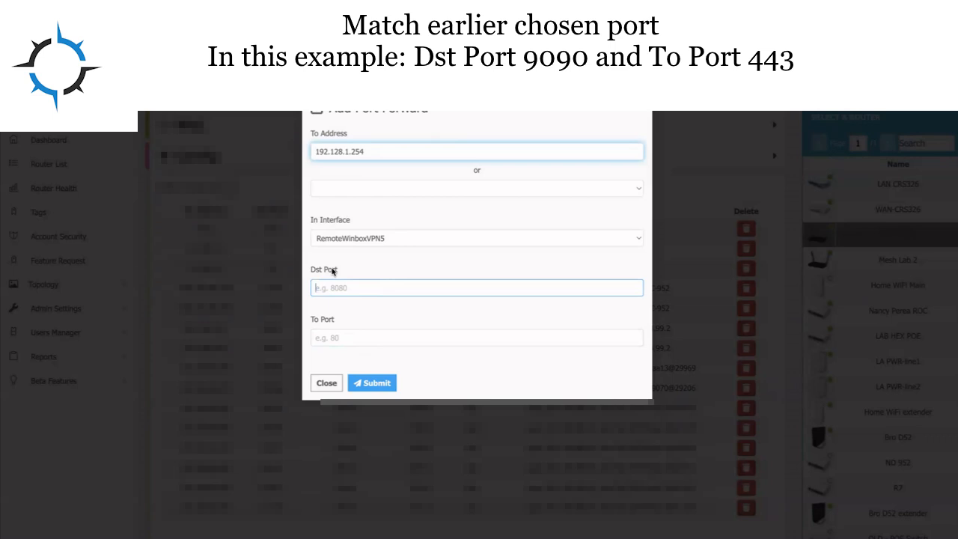
{"action": "type", "text": "9090"}
{"action": "left_click", "coordinate": [343, 335]}
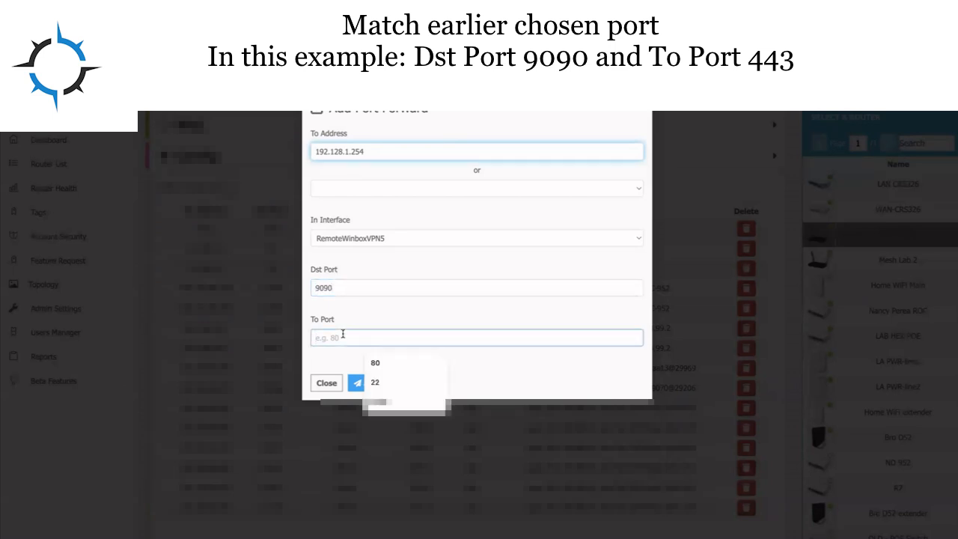
{"action": "type", "text": "443"}
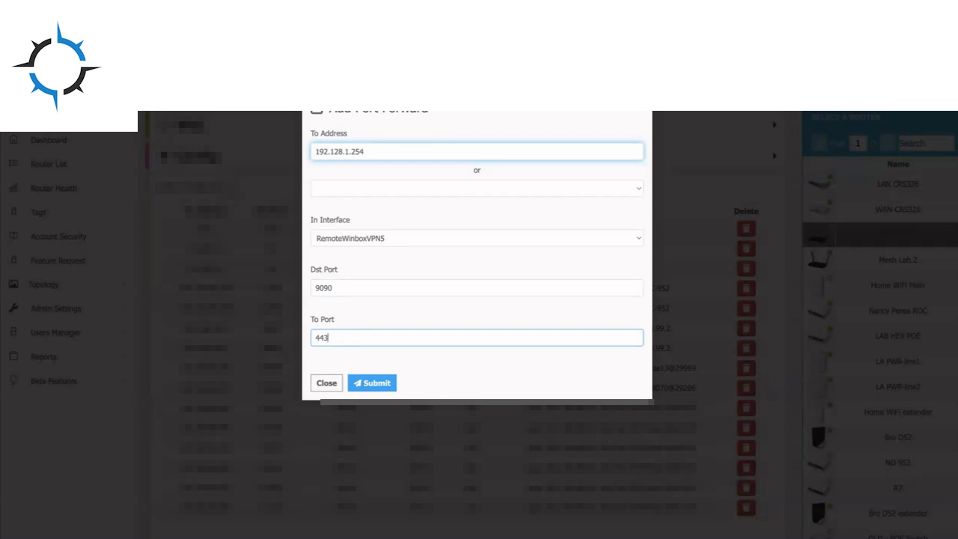
- Correct the destination address to 192.168.1.254 and submit the port forward rule
{"action": "left_click", "coordinate": [337, 151]}
{"action": "key", "text": "BackSpace"}
{"action": "type", "text": "6"}
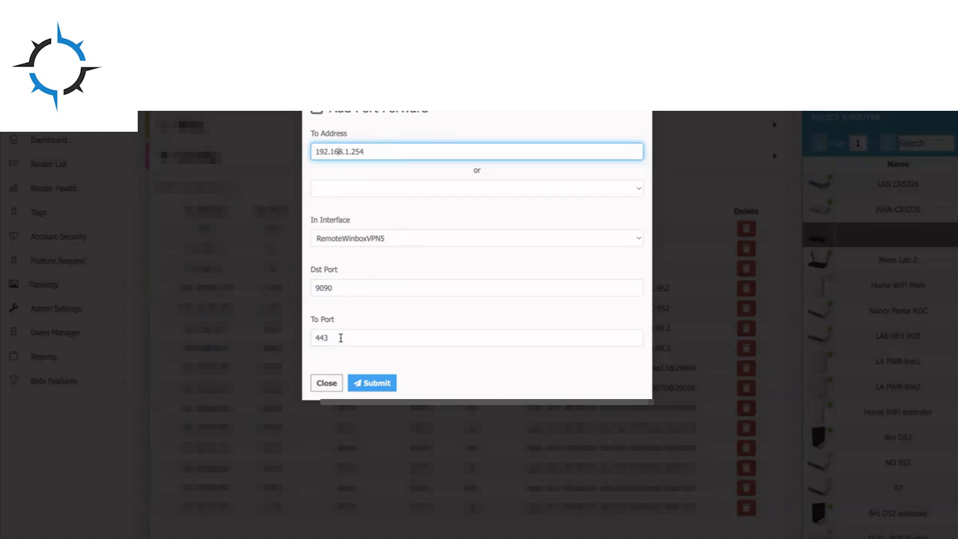
{"action": "left_click", "coordinate": [382, 387]}
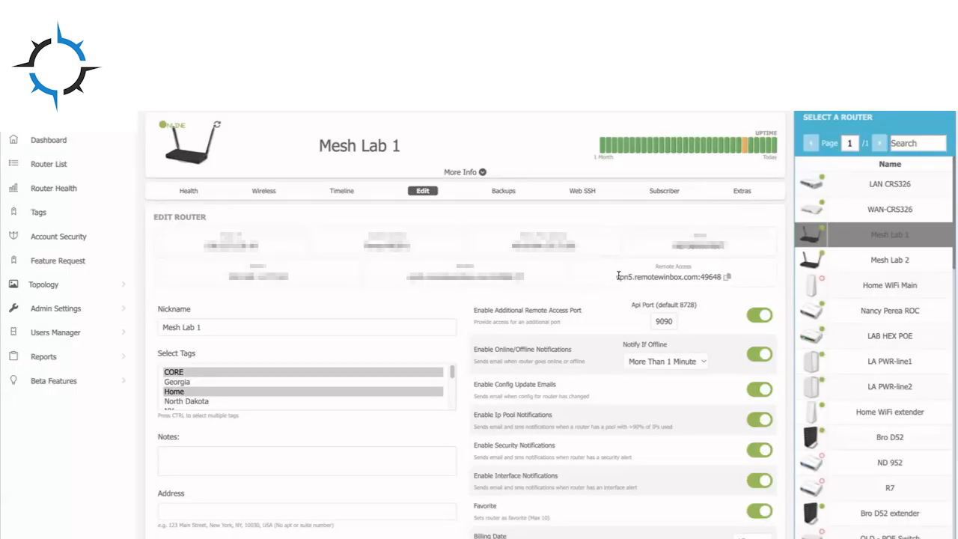
- Copy the router's remote access address and open it in an incognito browser window
{"action": "left_click_drag", "start_coordinate": [618, 275], "coordinate": [721, 277]}
{"action": "left_click", "coordinate": [729, 278]}
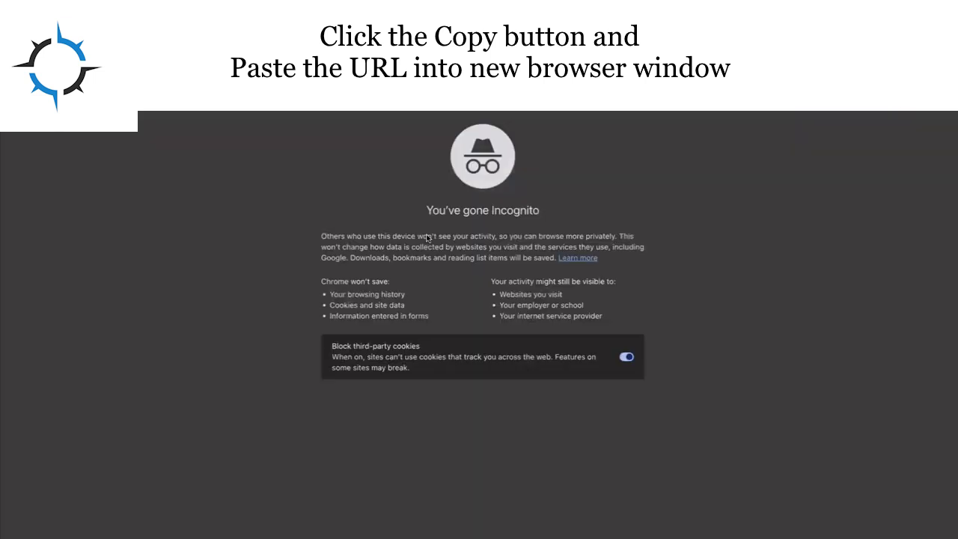
{"action": "key", "text": "super+v"}
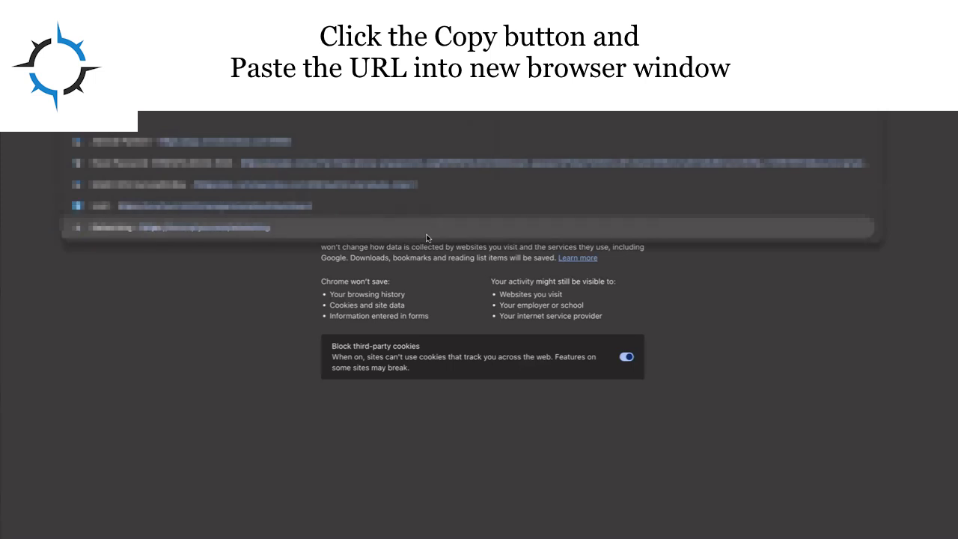
{"action": "key", "text": "Return"}
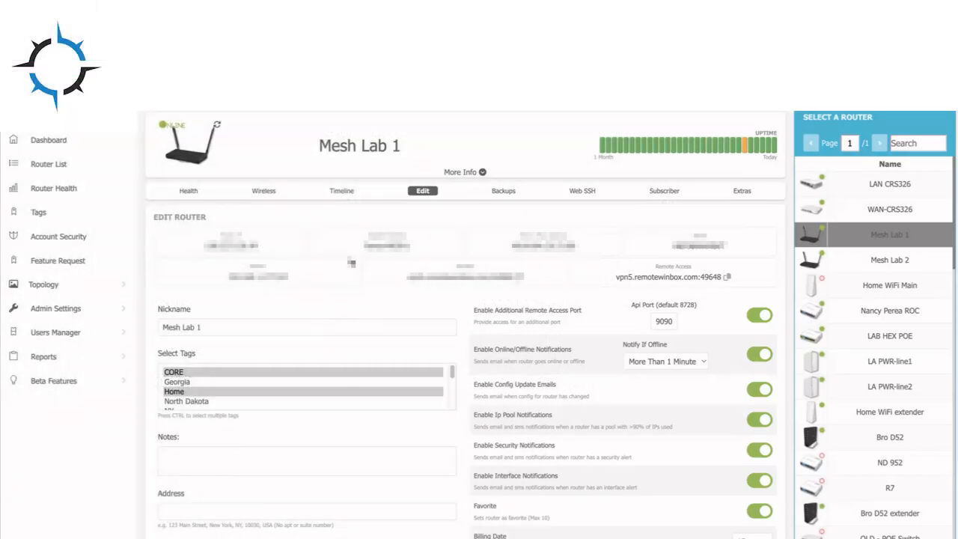
- Set the additional remote access API port to 9191 and switch to the Extras tab
{"action": "double_click", "coordinate": [671, 321]}
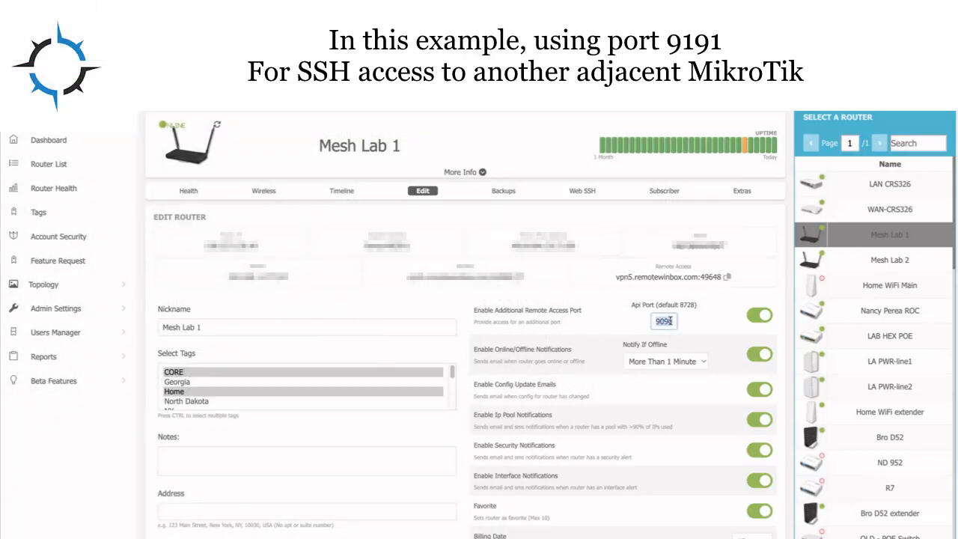
{"action": "type", "text": "9191"}
{"action": "scroll", "coordinate": [449, 449], "scroll_direction": "down", "scroll_amount": 2}
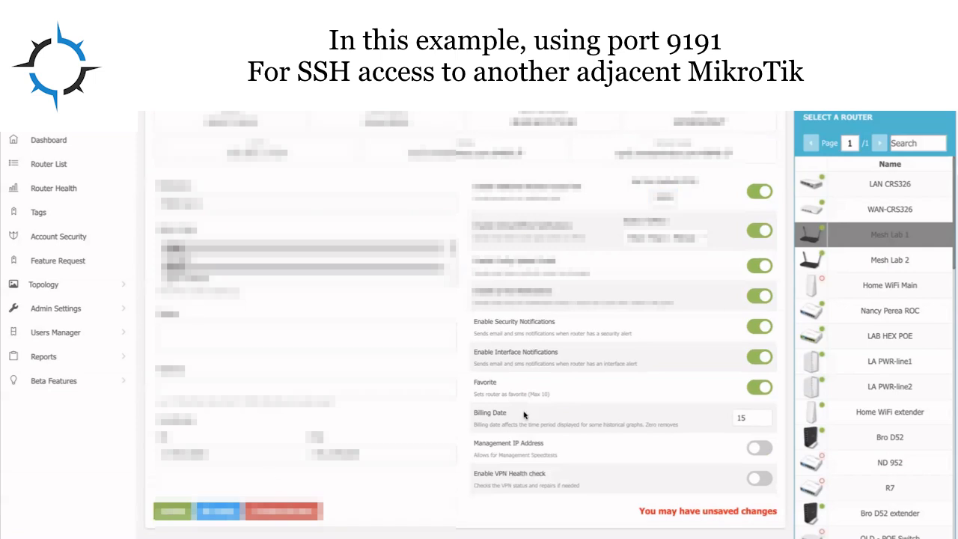
{"action": "scroll", "coordinate": [524, 416], "scroll_direction": "up", "scroll_amount": 2}
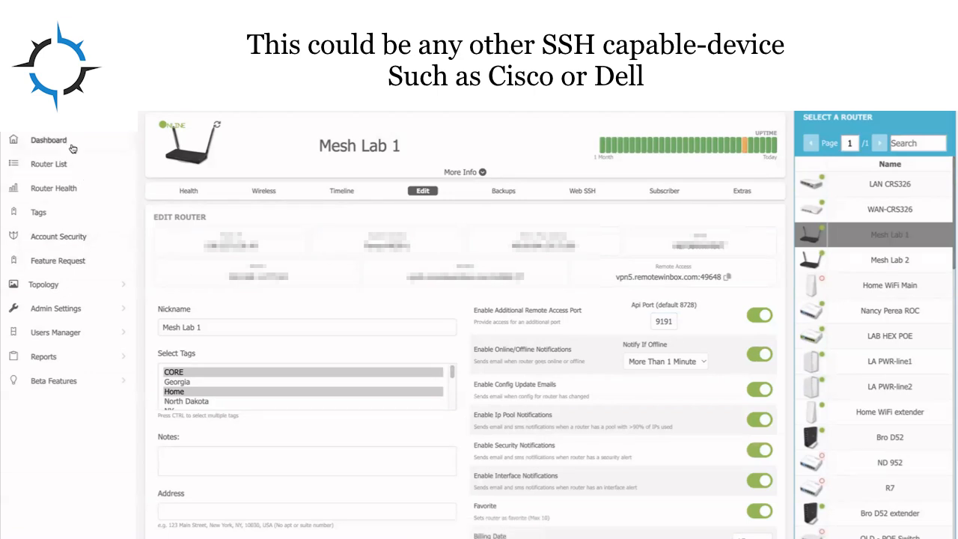
{"action": "left_click", "coordinate": [742, 192]}
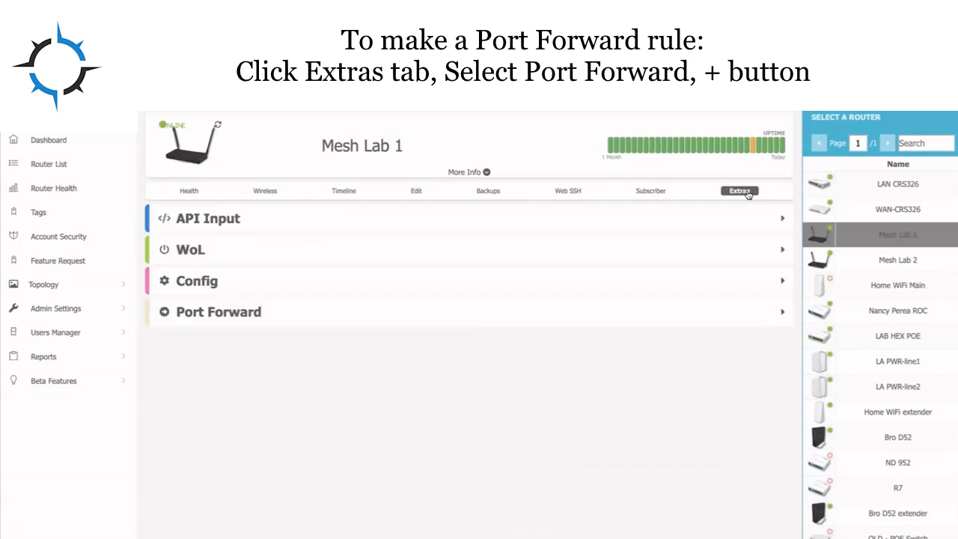
- Open a new port forward rule and choose the device at 192.168.88.249 as its destination
{"action": "left_click", "coordinate": [547, 303]}
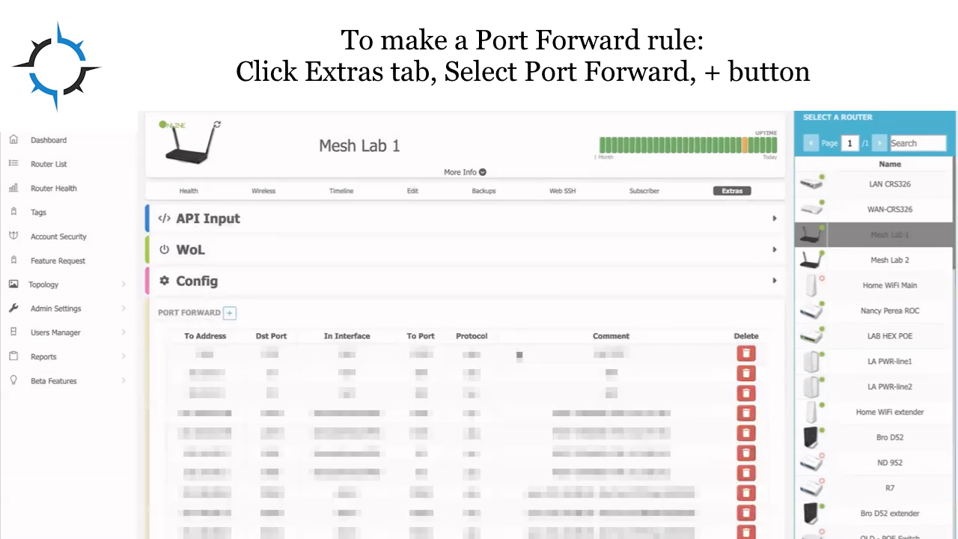
{"action": "left_click", "coordinate": [229, 313]}
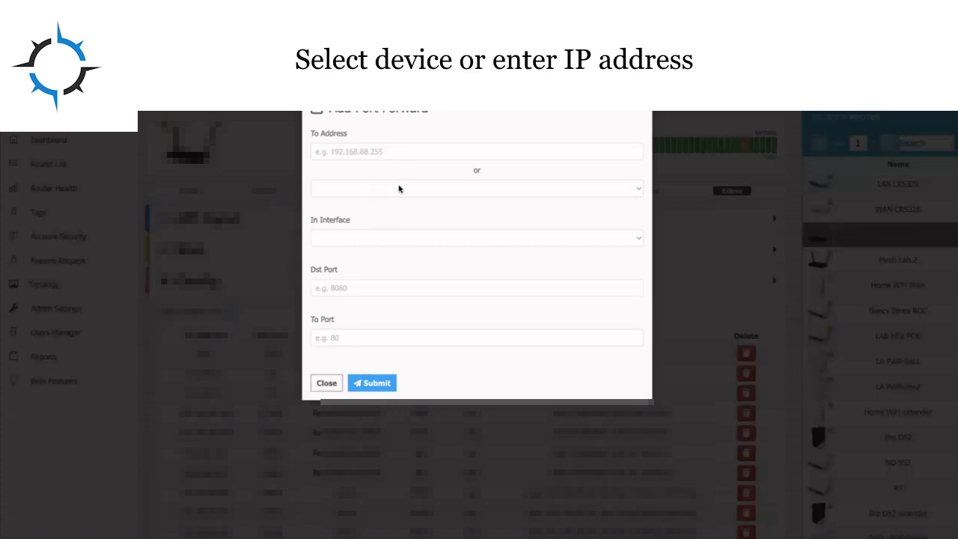
{"action": "left_click", "coordinate": [398, 188]}
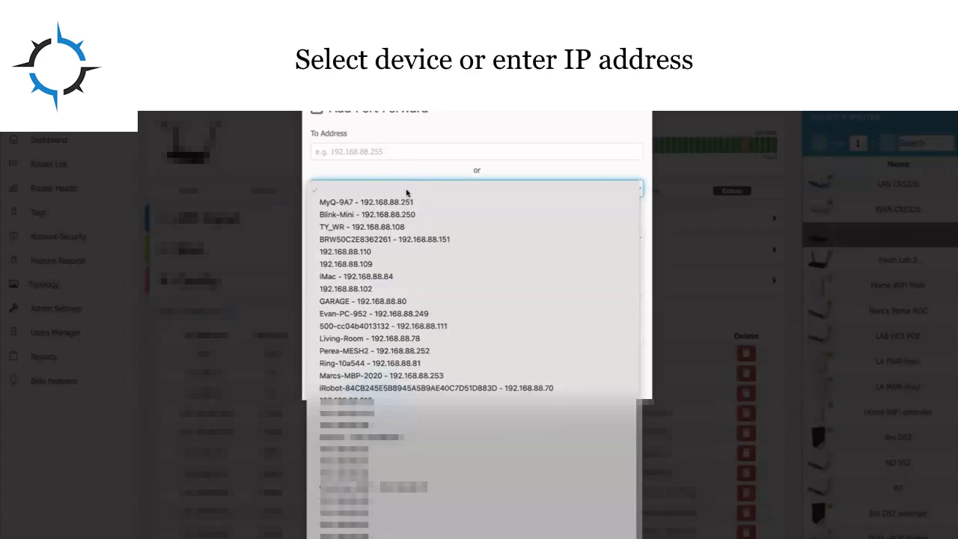
{"action": "scroll", "coordinate": [454, 129], "scroll_direction": "down", "scroll_amount": 5}
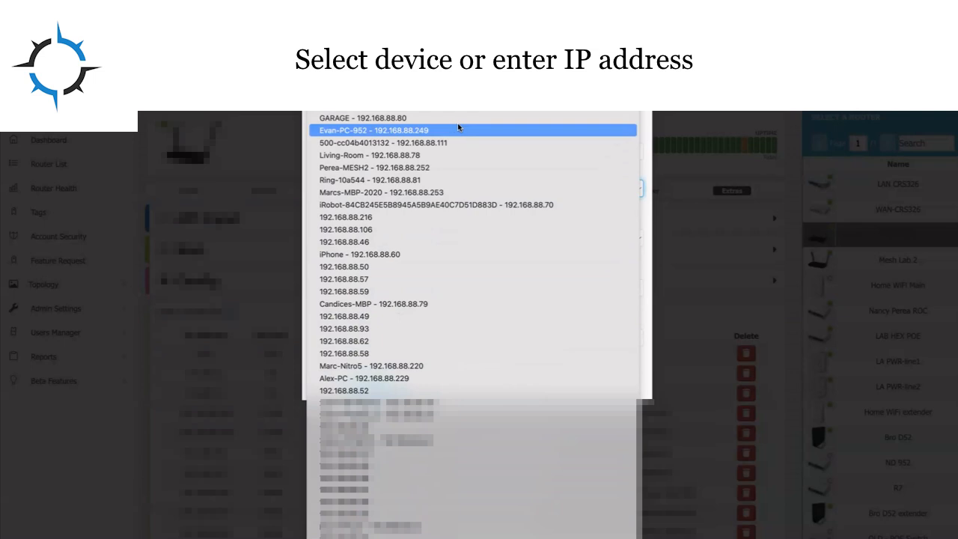
{"action": "left_click", "coordinate": [458, 128]}
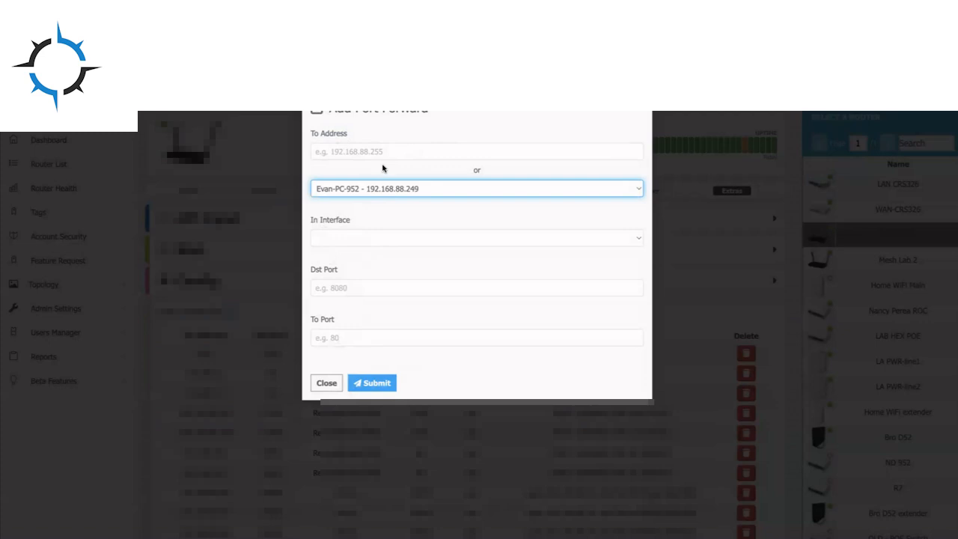
- Set the in interface to RemoteWinboxVPN5, Dst Port 9191 and To Port 22, then submit the rule and close the dialog
{"action": "left_click", "coordinate": [459, 236]}
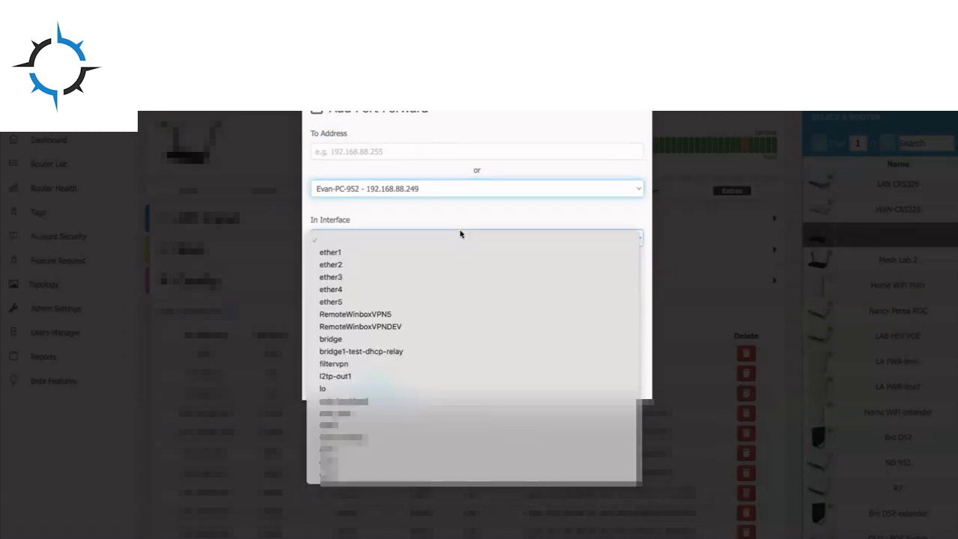
{"action": "left_click", "coordinate": [439, 313]}
{"action": "left_click", "coordinate": [374, 288]}
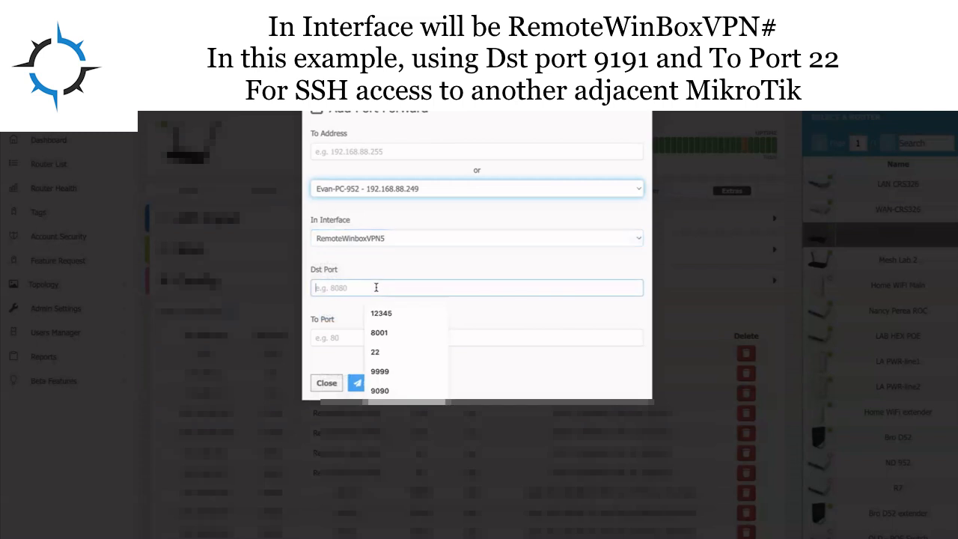
{"action": "type", "text": "9191"}
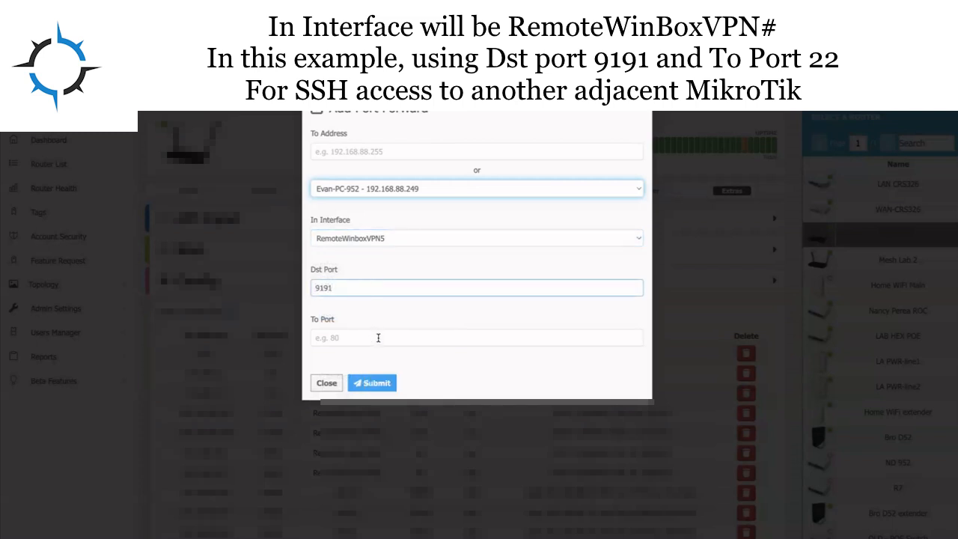
{"action": "left_click", "coordinate": [377, 337]}
{"action": "type", "text": "22"}
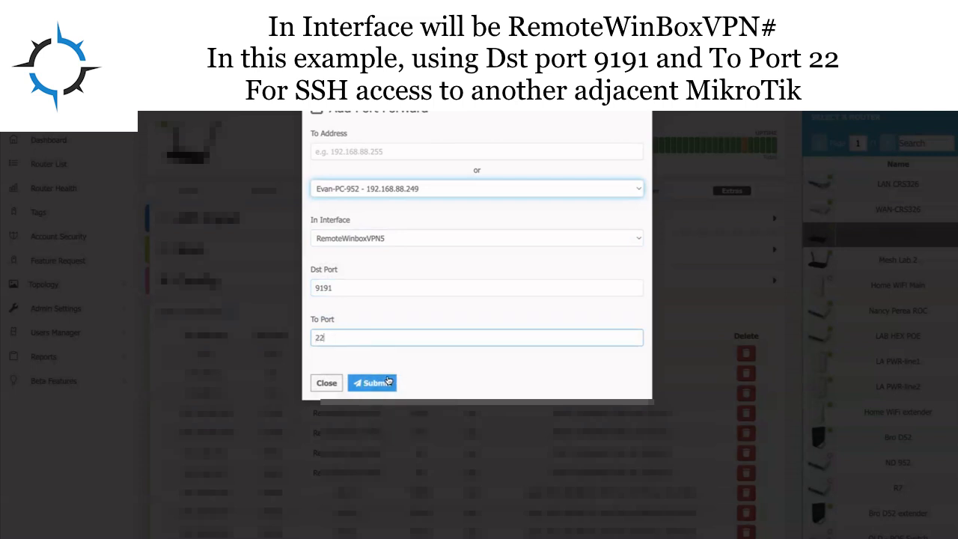
{"action": "left_click", "coordinate": [388, 383]}
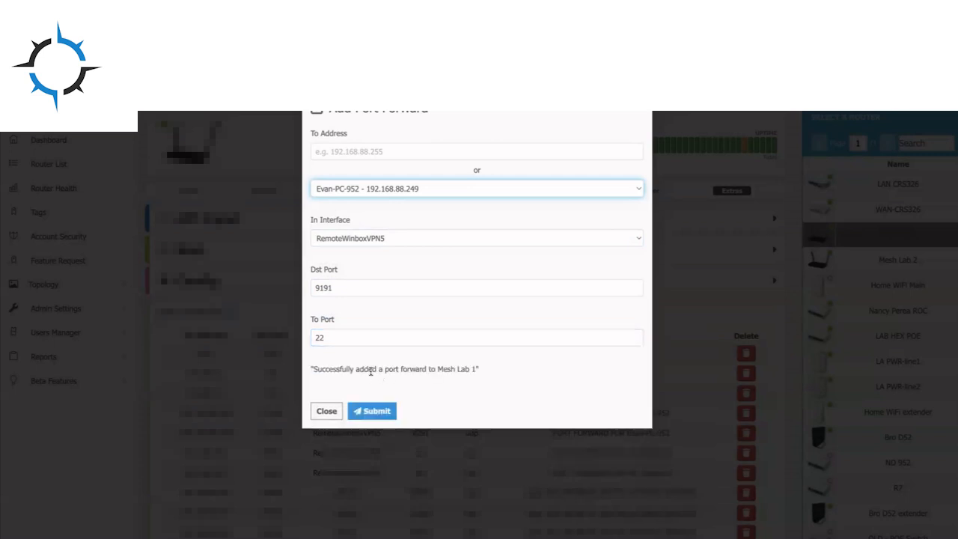
{"action": "left_click", "coordinate": [325, 410]}
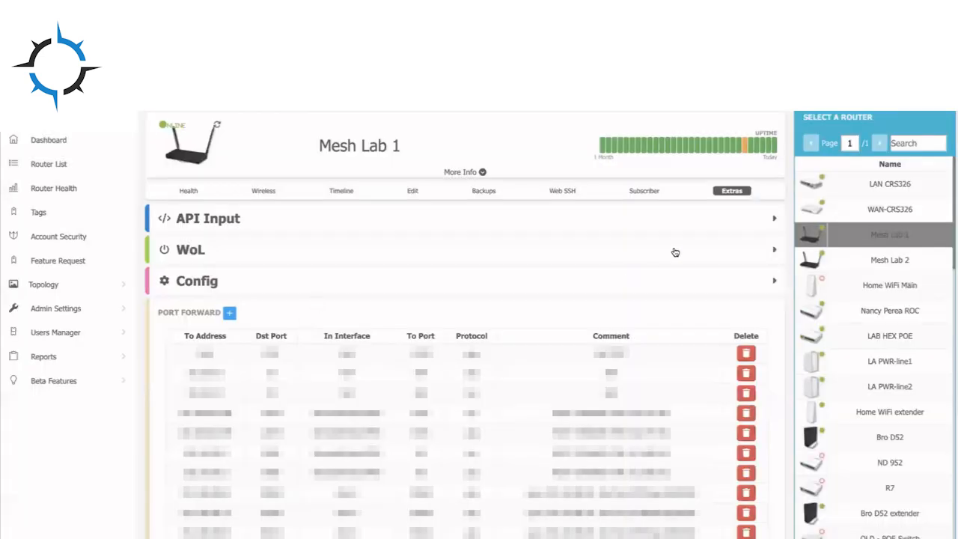
- Copy the router's remote access address and paste it after an ssh command in a terminal
{"action": "left_click", "coordinate": [411, 192]}
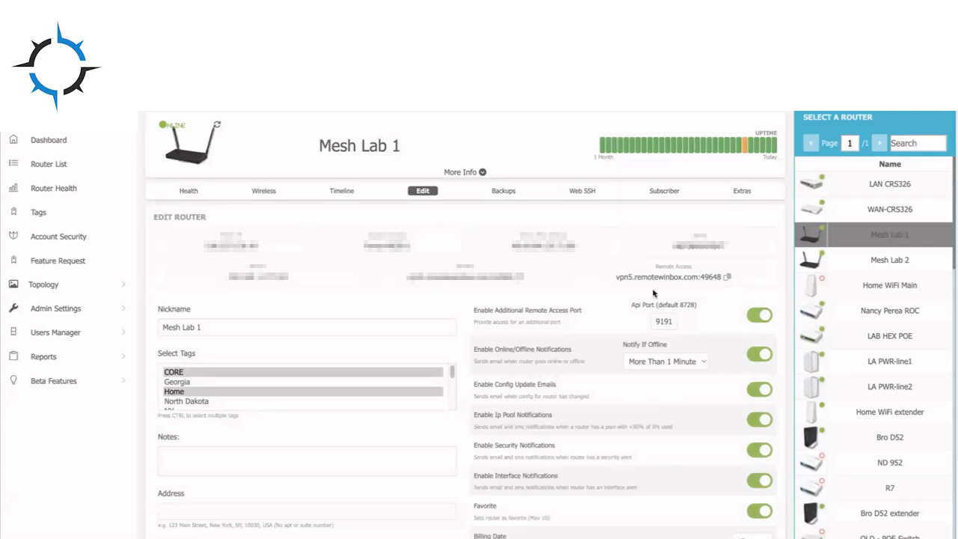
{"action": "left_click", "coordinate": [728, 278]}
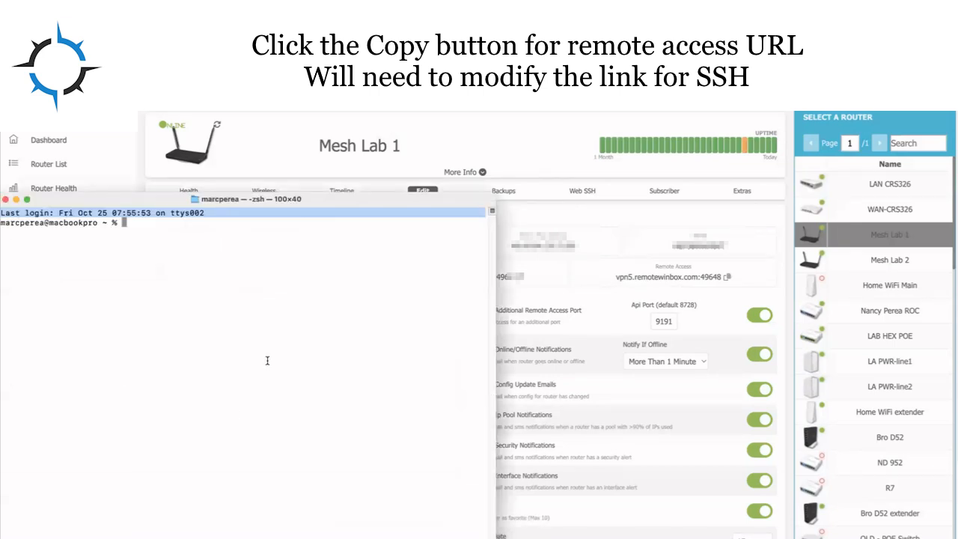
{"action": "type", "text": "ssh"}
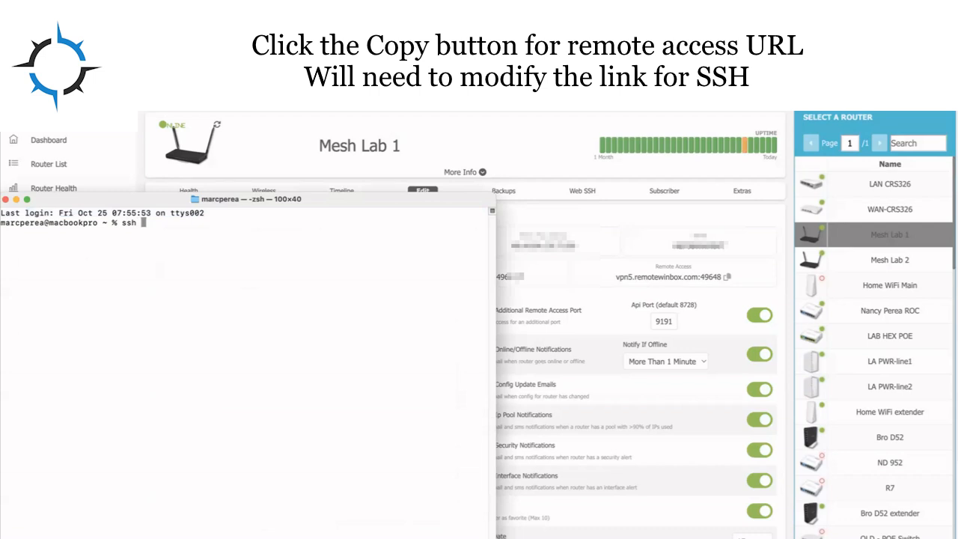
{"action": "key", "text": "super+v"}
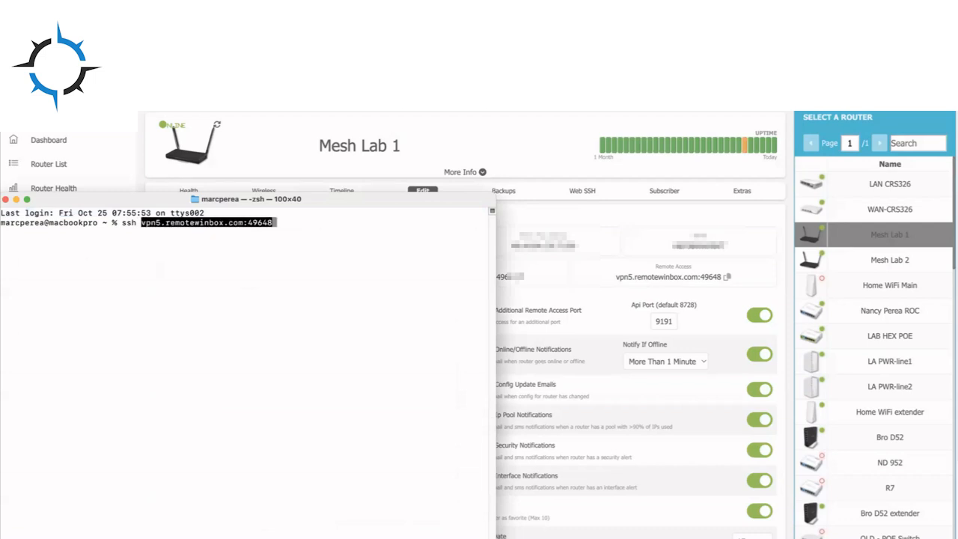
- Replace the colon before port 49648 with a -p option and run the SSH command
{"action": "key", "text": "Left"}
{"action": "key", "text": "Left"}
{"action": "key", "text": "Left"}
{"action": "key", "text": "Left"}
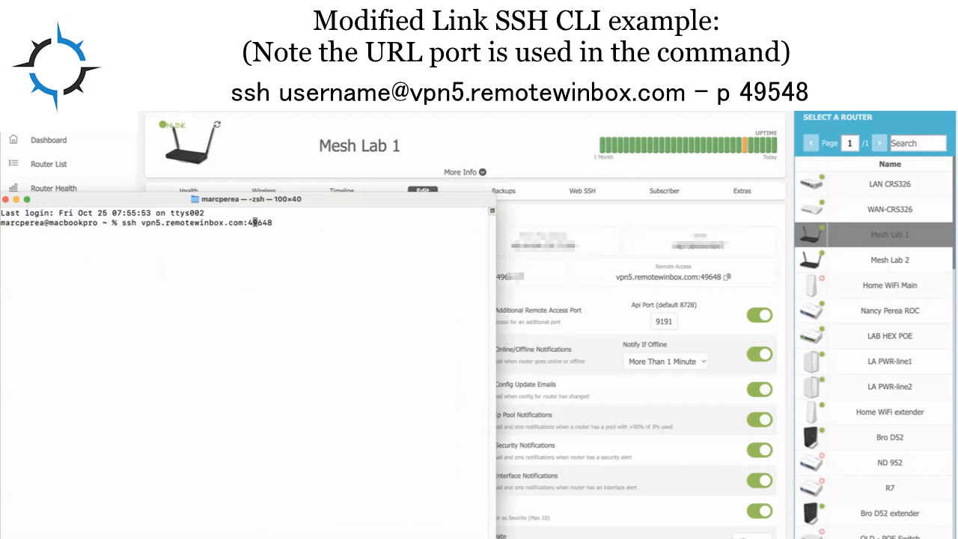
{"action": "key", "text": "Left"}
{"action": "key", "text": "BackSpace"}
{"action": "type", "text": "-p"}
{"action": "key", "text": "Return"}
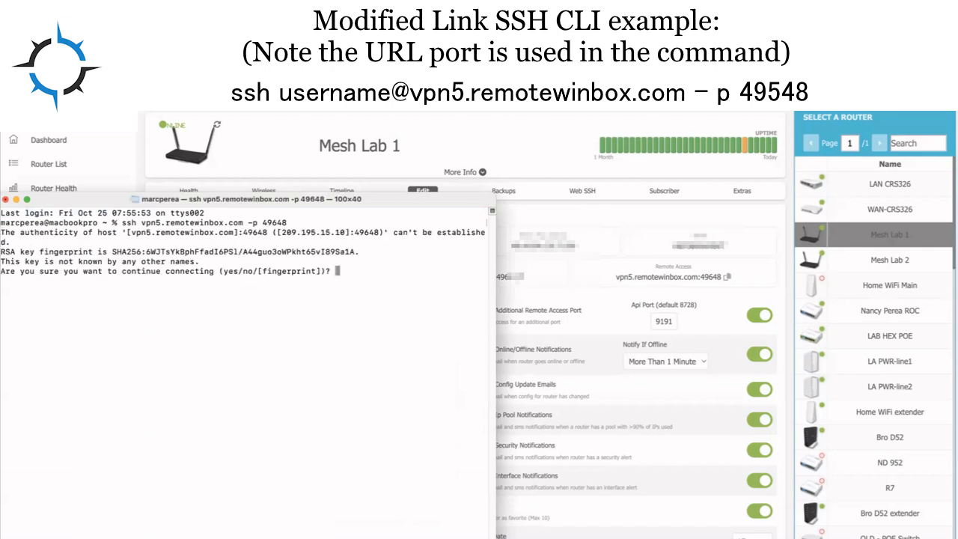
- Accept the host key fingerprint with yes, then cancel at the password prompt
{"action": "type", "text": "yes"}
{"action": "key", "text": "Return"}
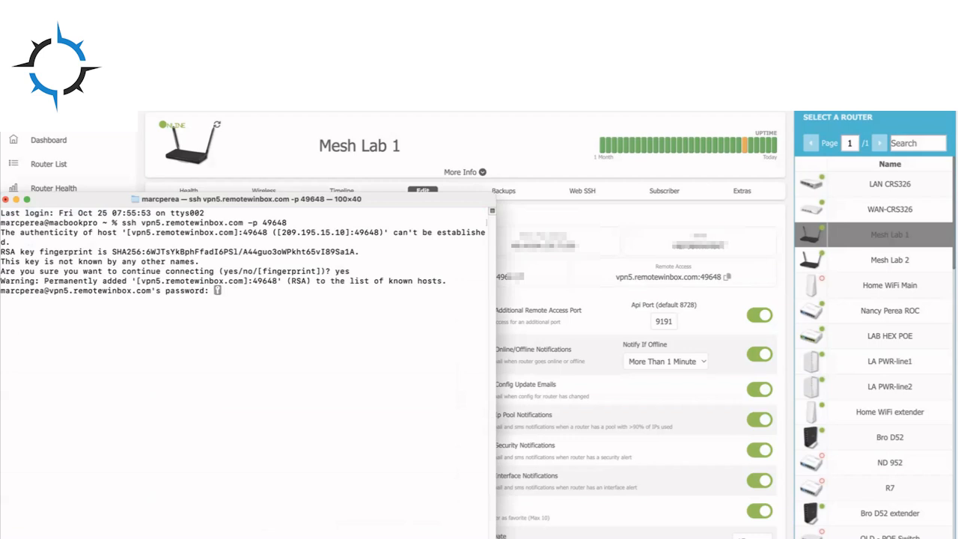
{"action": "key", "text": "ctrl+c"}
- Rerun the SSH command with the router's username inserted before the host and log in with the account password
{"action": "key", "text": "Up"}
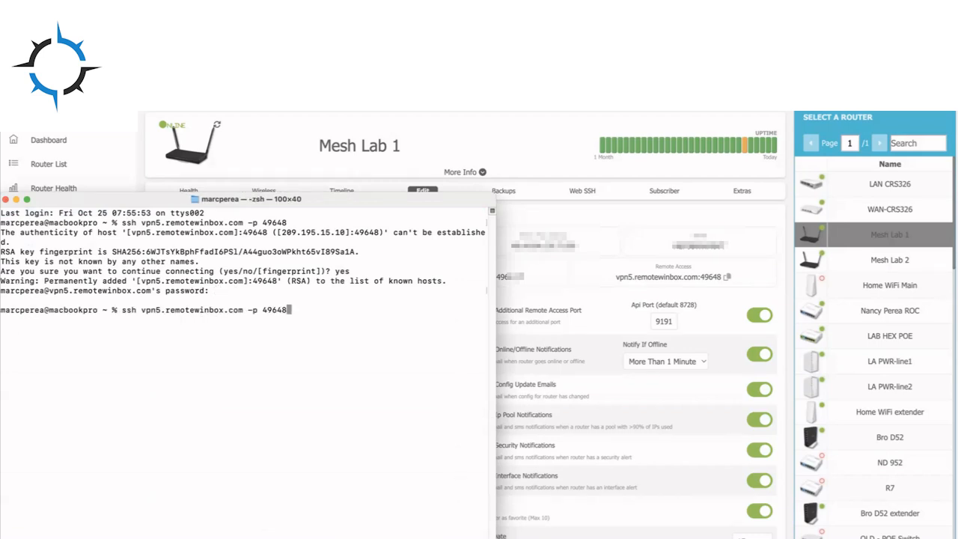
{"action": "key", "text": "Left"}
{"action": "key", "text": "Left"}
{"action": "key", "text": "Left"}
{"action": "key", "text": "Left"}
{"action": "key", "text": "Left"}
{"action": "key", "text": "Left"}
{"action": "key", "text": "Left"}
{"action": "key", "text": "Left"}
{"action": "key", "text": "Left"}
{"action": "key", "text": "Left"}
{"action": "key", "text": "Left"}
{"action": "key", "text": "Left"}
{"action": "key", "text": "Left"}
{"action": "key", "text": "Left"}
{"action": "key", "text": "Left"}
{"action": "key", "text": "Left"}
{"action": "key", "text": "Left"}
{"action": "key", "text": "Left"}
{"action": "key", "text": "Left"}
{"action": "key", "text": "Left"}
{"action": "key", "text": "Left"}
{"action": "key", "text": "Left"}
{"action": "key", "text": "Left"}
{"action": "key", "text": "Left"}
{"action": "key", "text": "Left"}
{"action": "key", "text": "Left"}
{"action": "key", "text": "Left"}
{"action": "key", "text": "Left"}
{"action": "key", "text": "Left"}
{"action": "key", "text": "Left"}
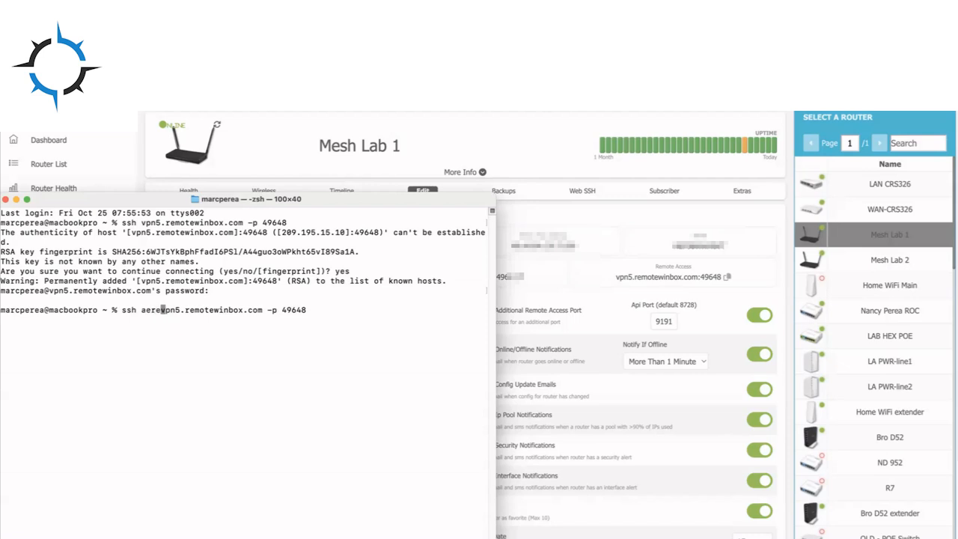
{"action": "key", "text": "Return"}
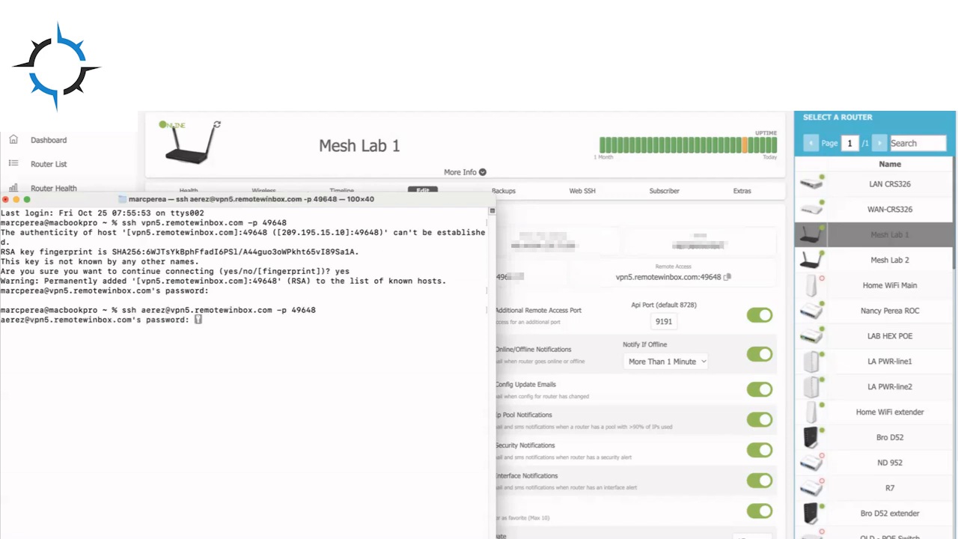
{"action": "key", "text": "Return"}
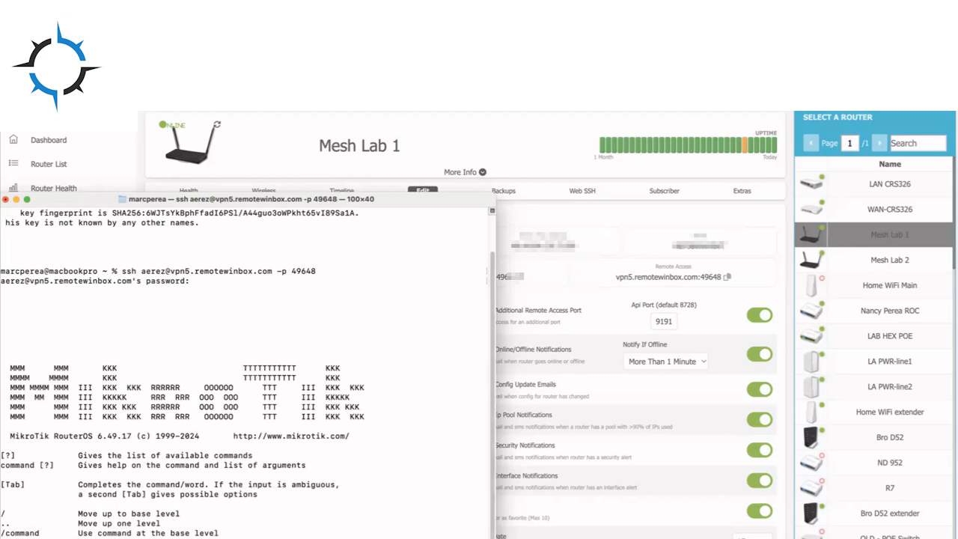